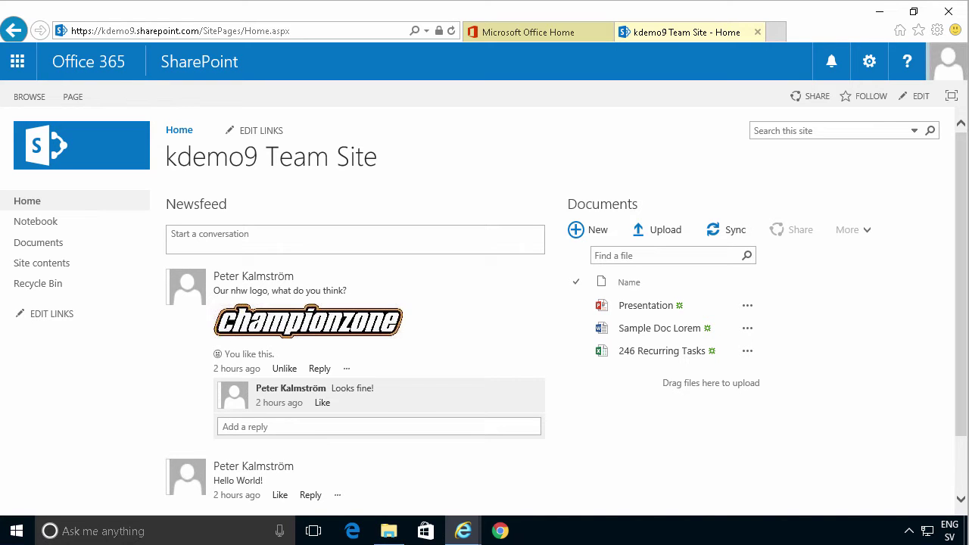
Create a new blank Word document from the Documents library's New menu
left_click(45, 246)
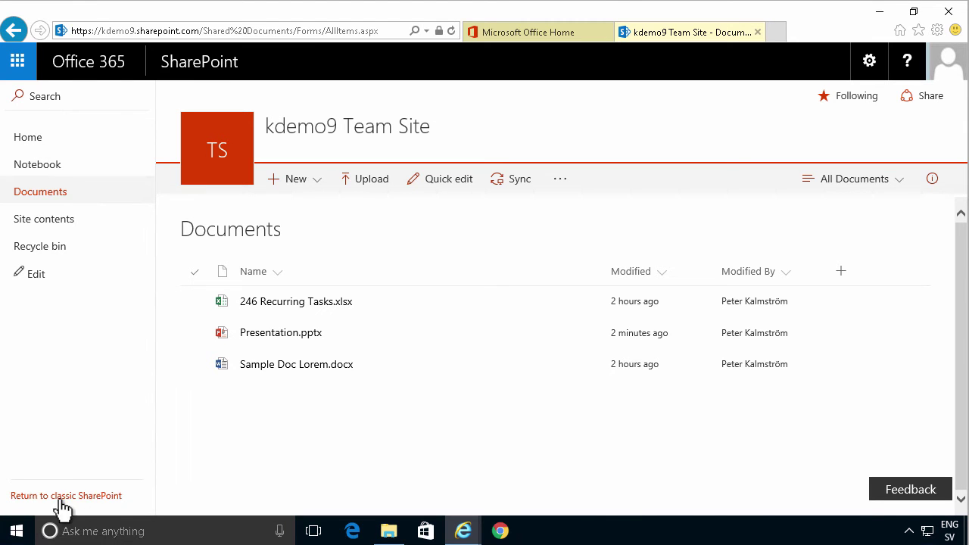
left_click(323, 182)
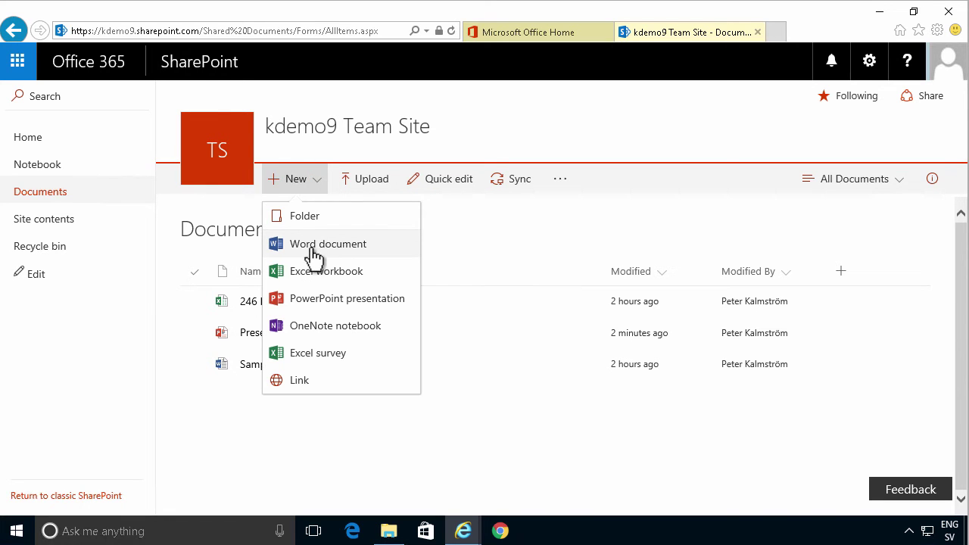
left_click(316, 252)
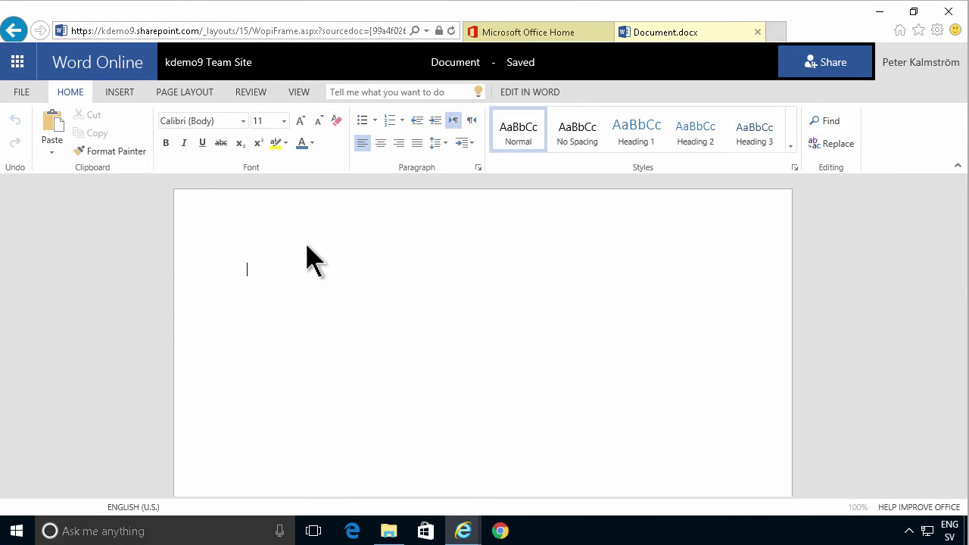
Insert three sample paragraphs with =rand() and rename the document 'Strategy 2017'
type("=")
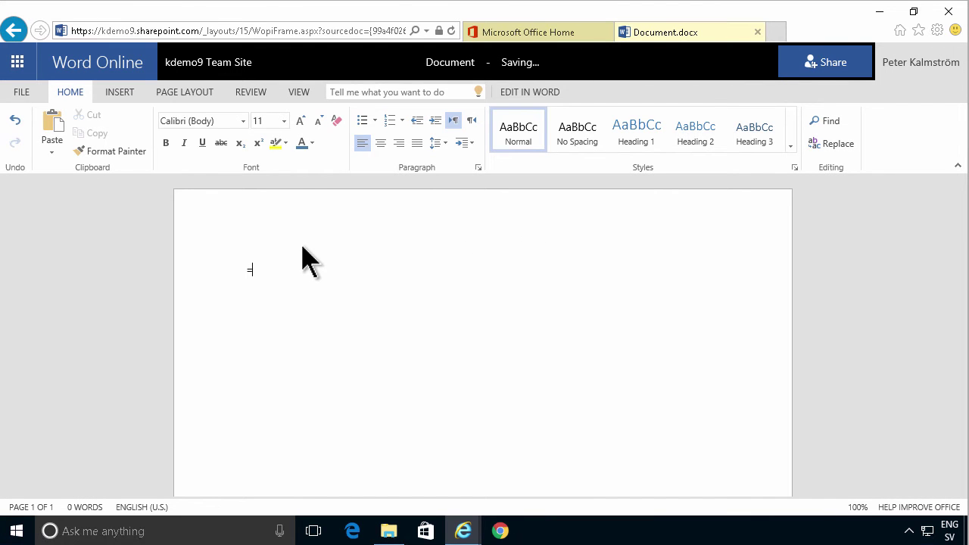
type("rand()")
key("Return")
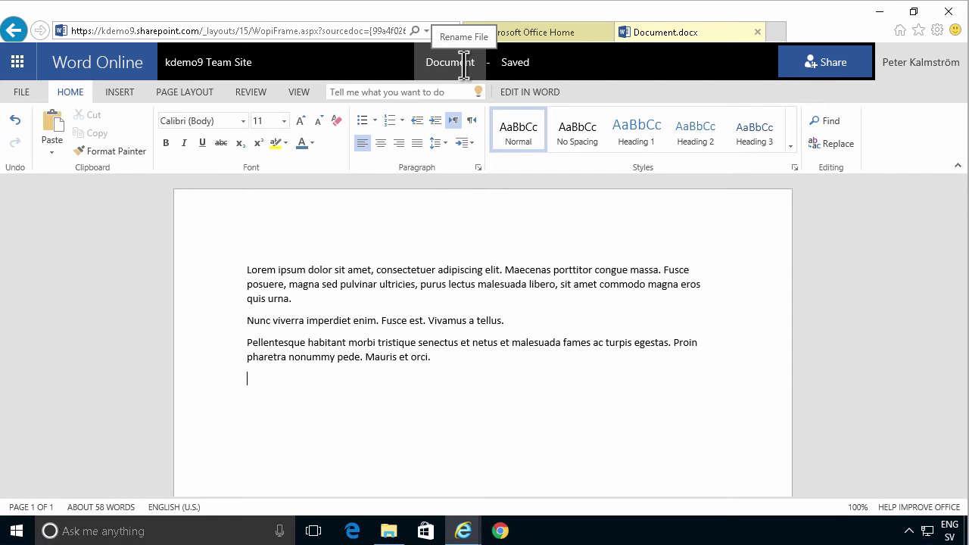
left_click(463, 62)
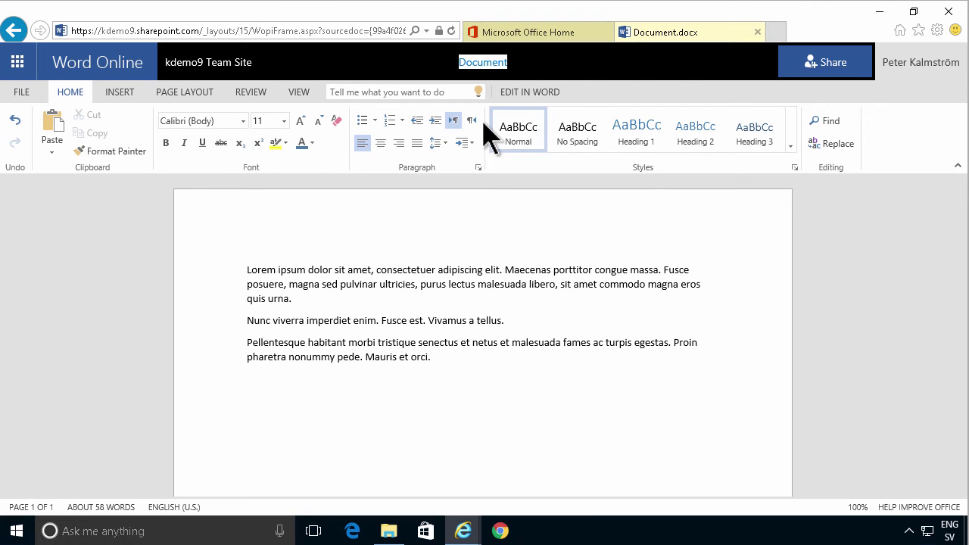
type("Str")
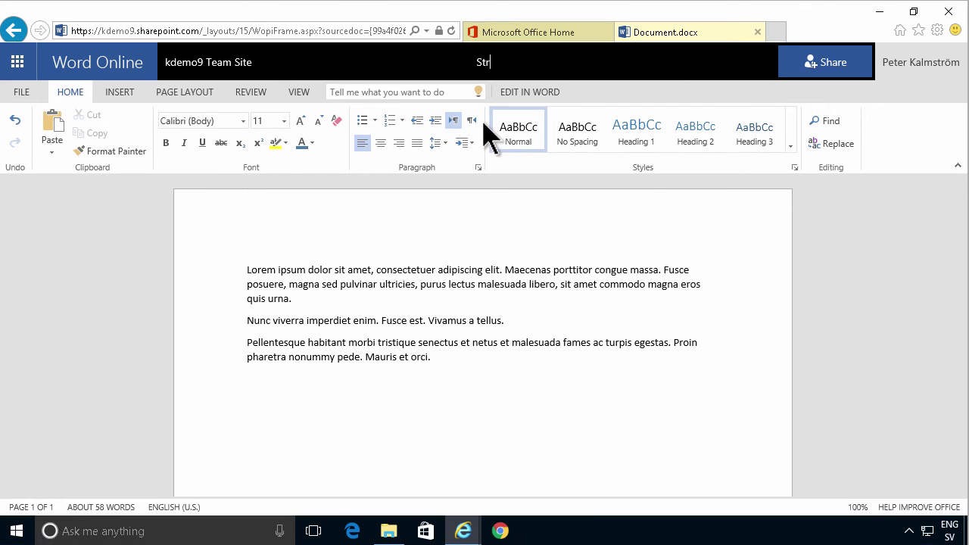
type("ategy 2017")
key("Return")
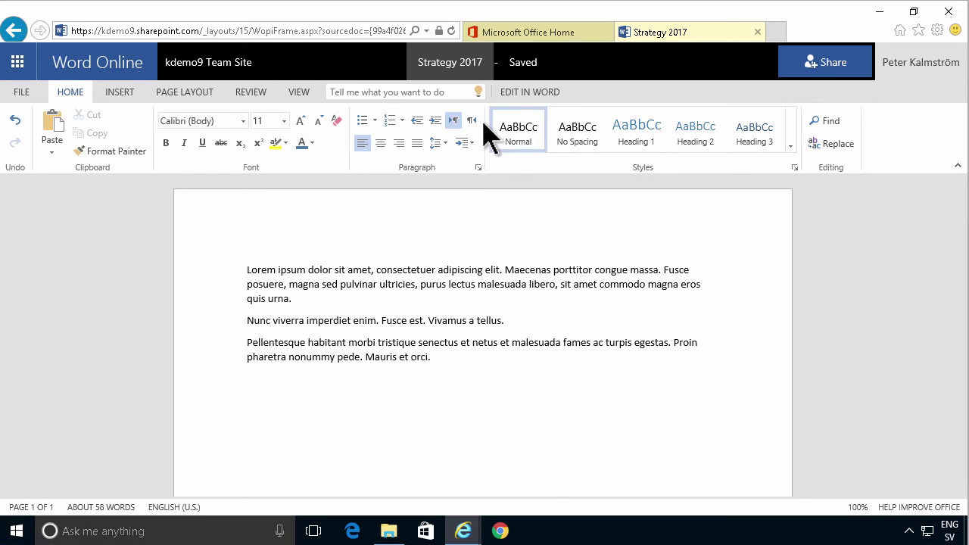
Back in Documents, use Quick edit to rename Strategy 2017 to 'Strategy 2017 - 2018'
left_click(225, 75)
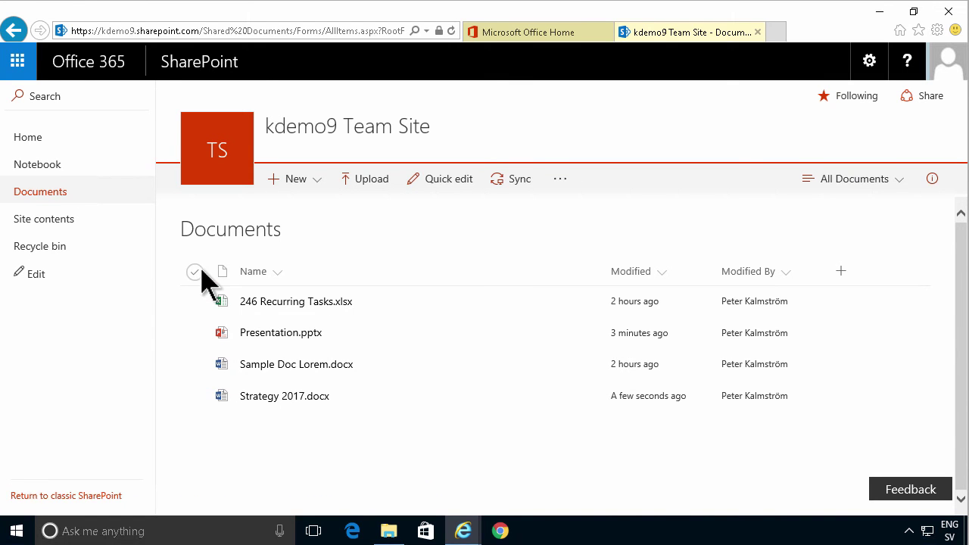
left_click(201, 460)
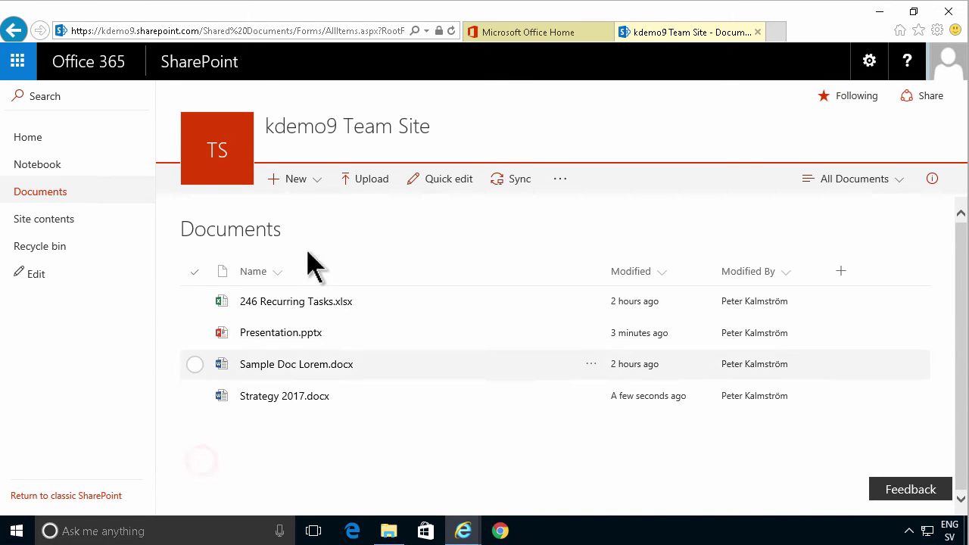
left_click(446, 184)
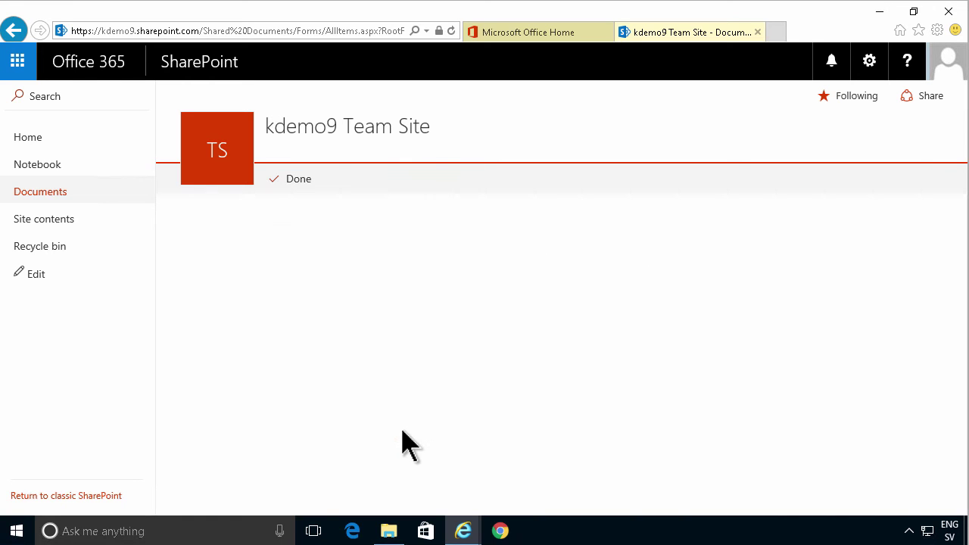
left_click(293, 346)
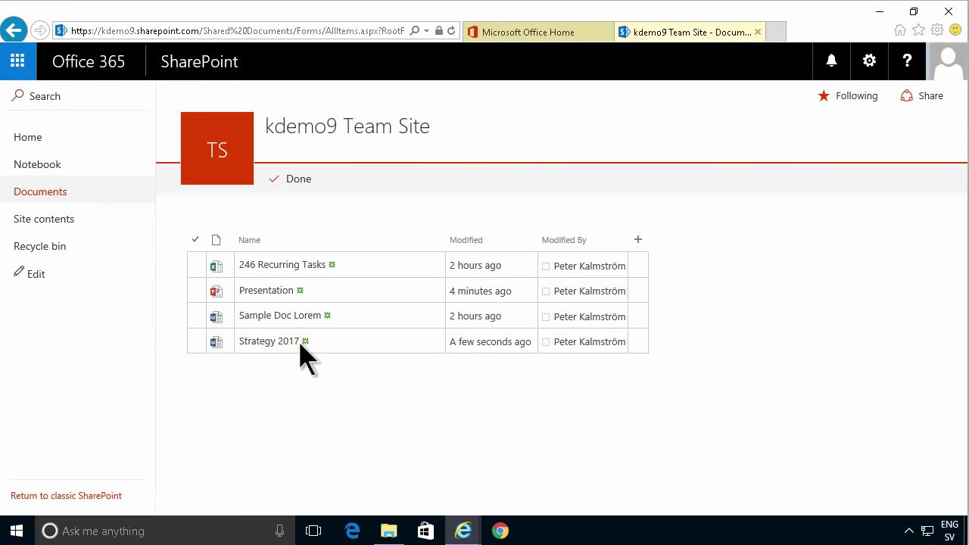
left_click(300, 341)
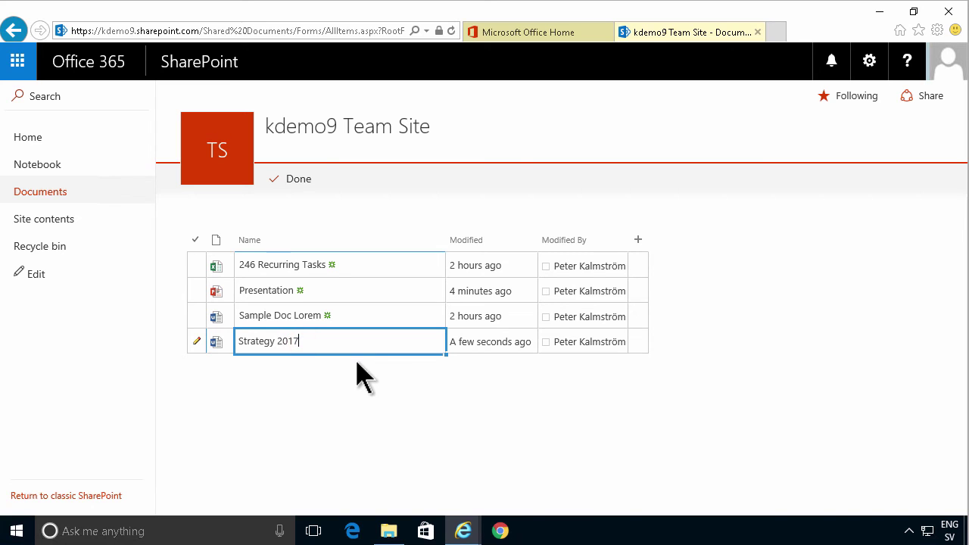
type("- 2018")
key("Return")
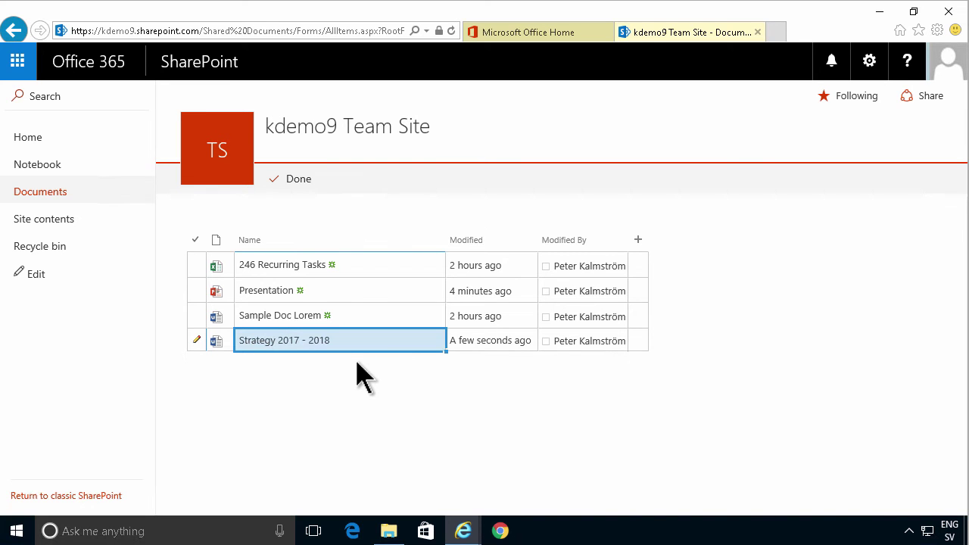
left_click(370, 319)
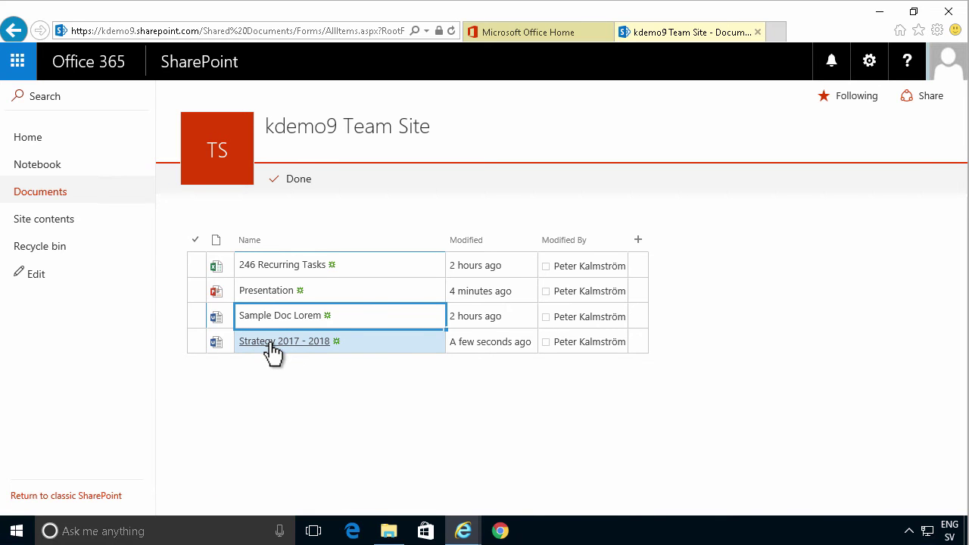
Change the file's Name property from 'Strategy 2017 - 2018' to 'Strategy 2017 - 2019' and save
left_click(301, 179)
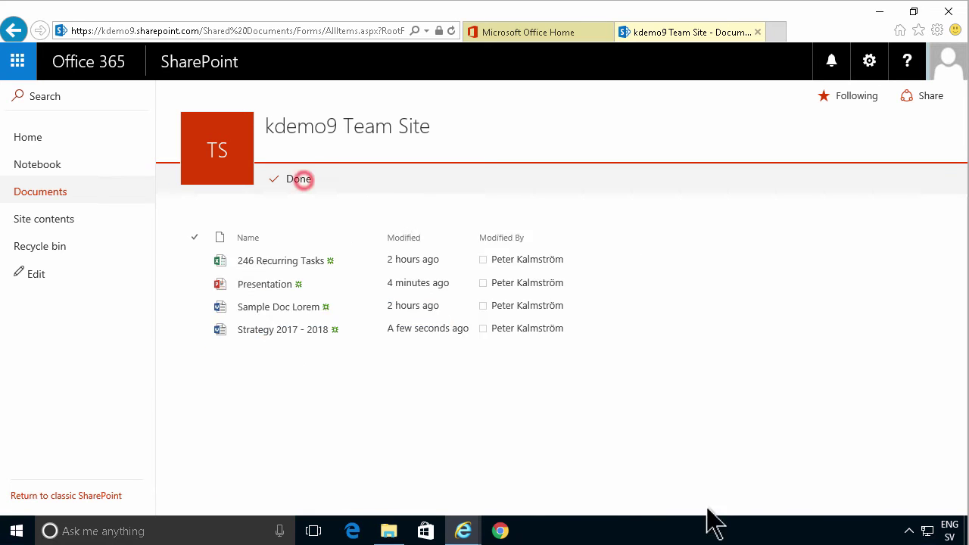
left_click(198, 392)
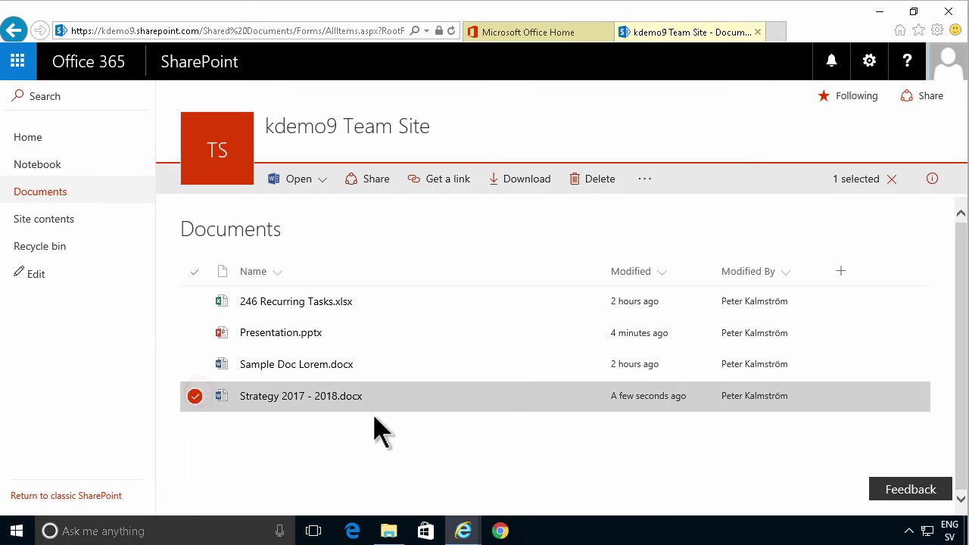
left_click(593, 397)
left_click_drag(703, 396, 689, 476)
mouse_move(689, 476)
left_click(495, 414)
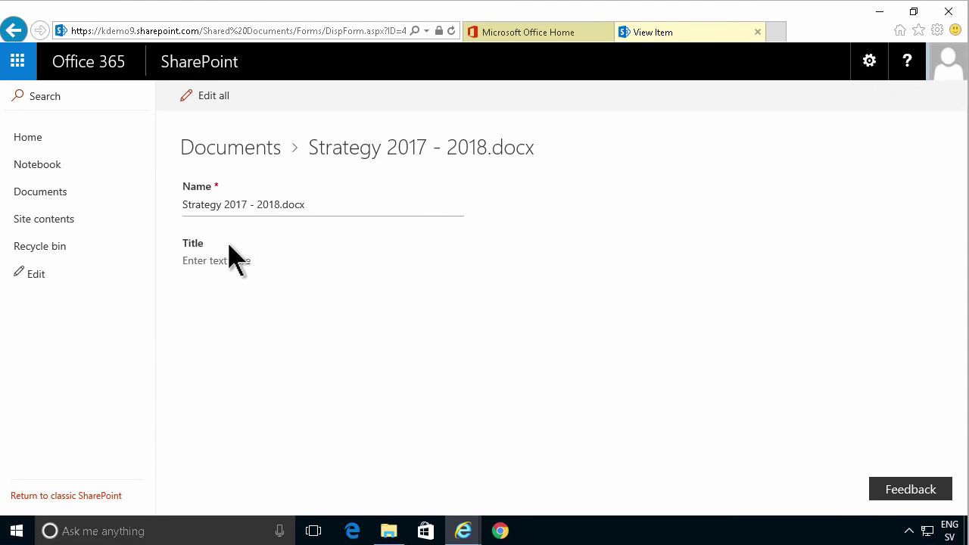
left_click(207, 97)
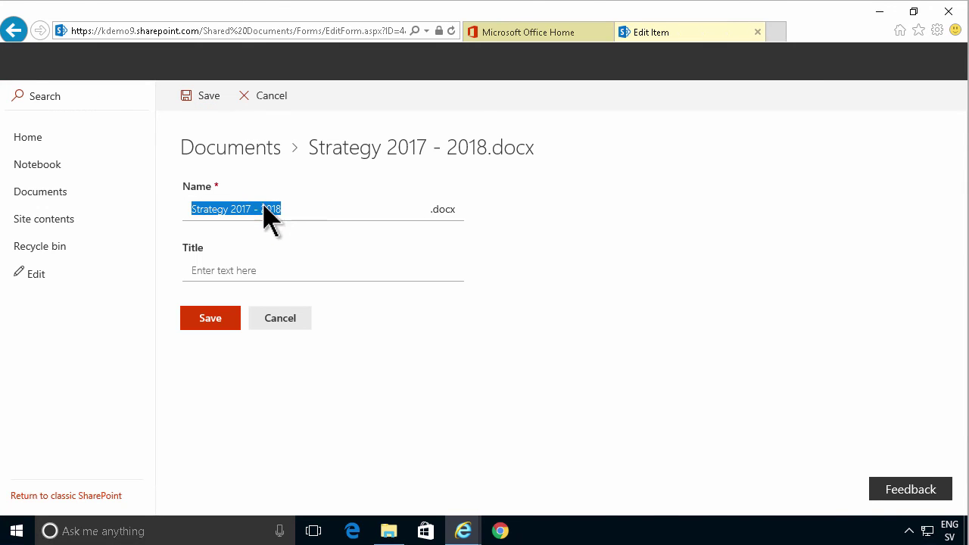
left_click(303, 209)
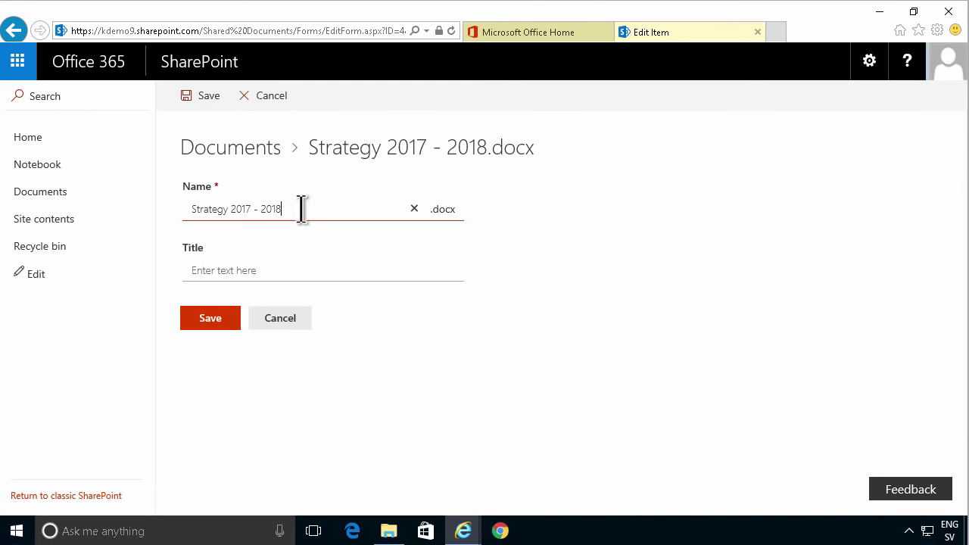
triple_click(301, 209)
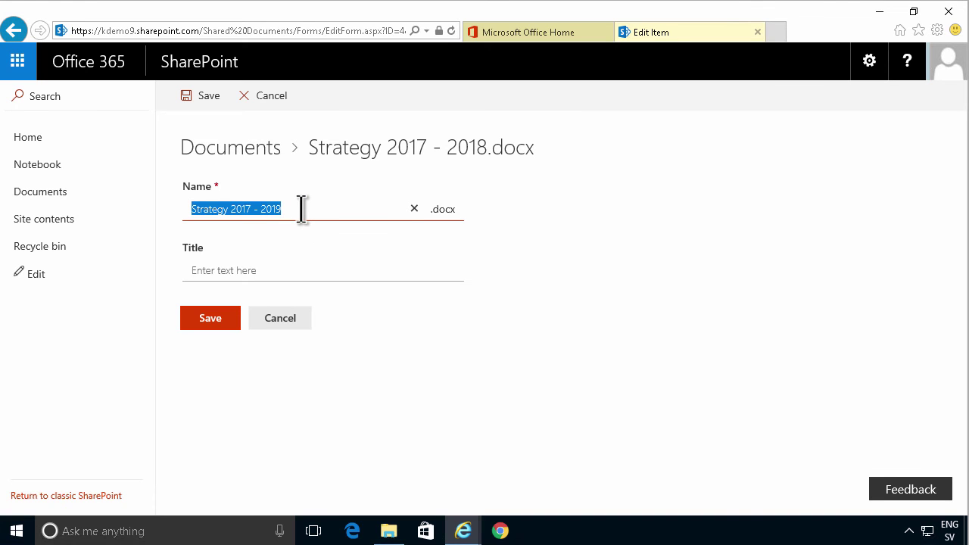
left_click(221, 334)
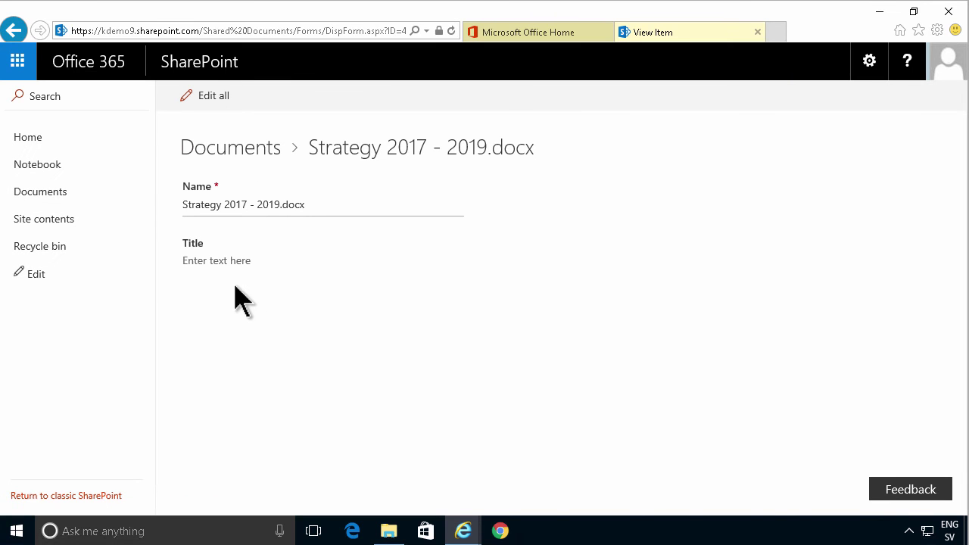
Go to Add an app from the Settings gear and pick Custom List
left_click(217, 153)
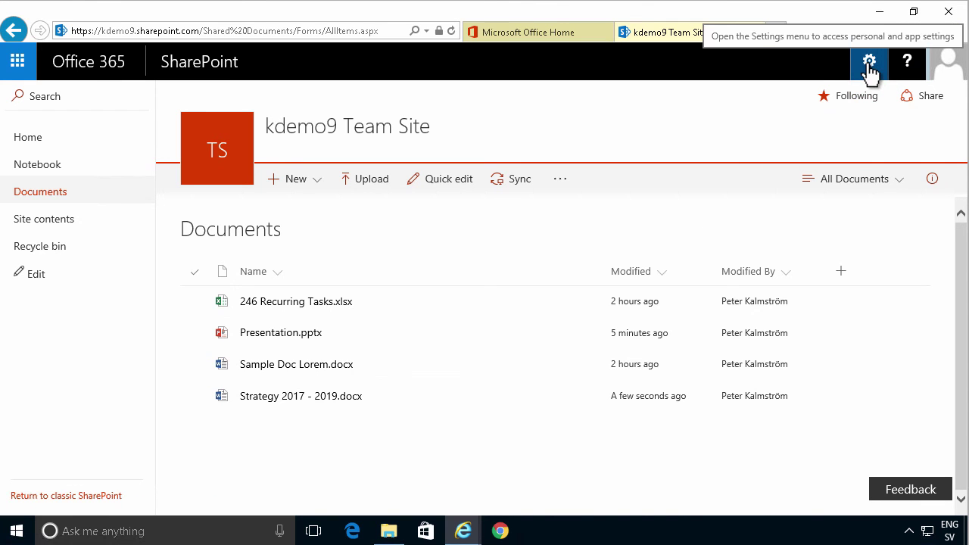
left_click(869, 68)
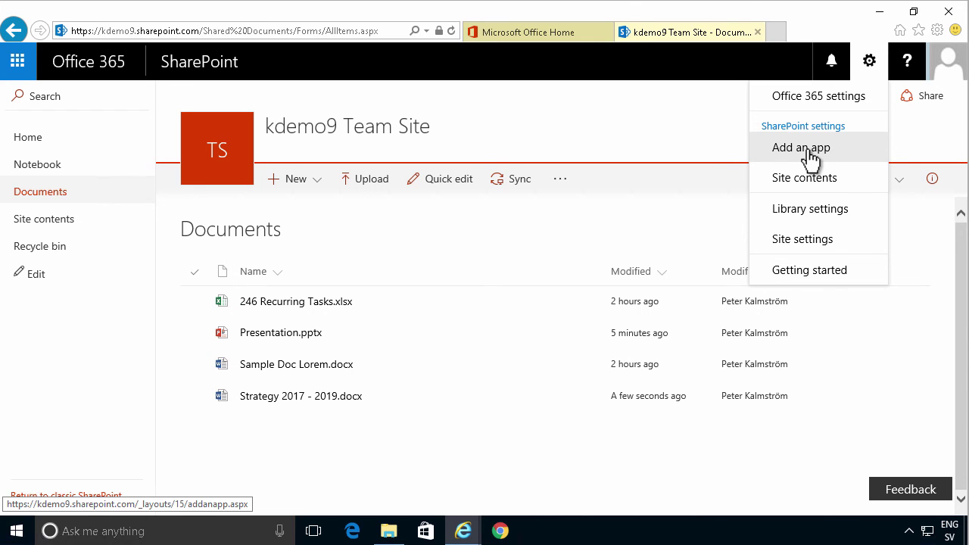
left_click(808, 153)
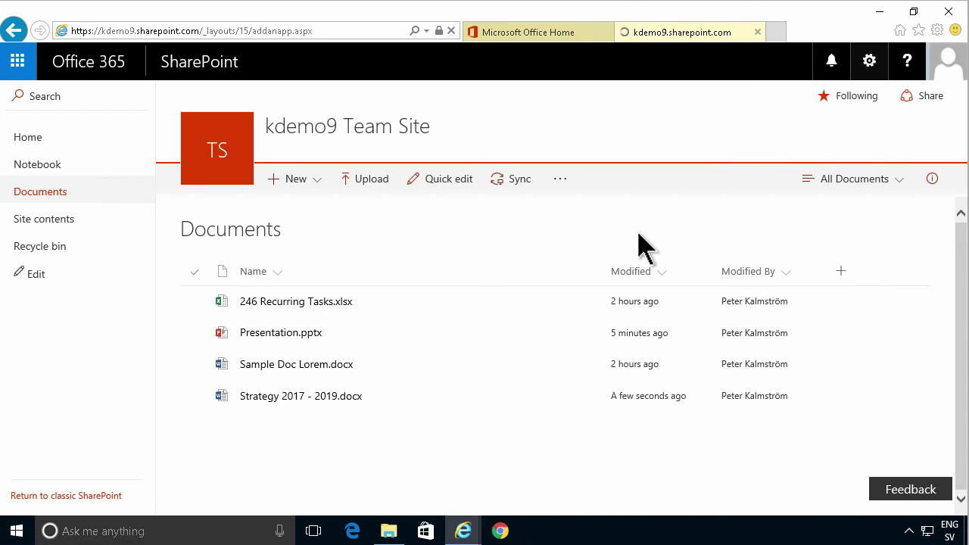
left_click(351, 265)
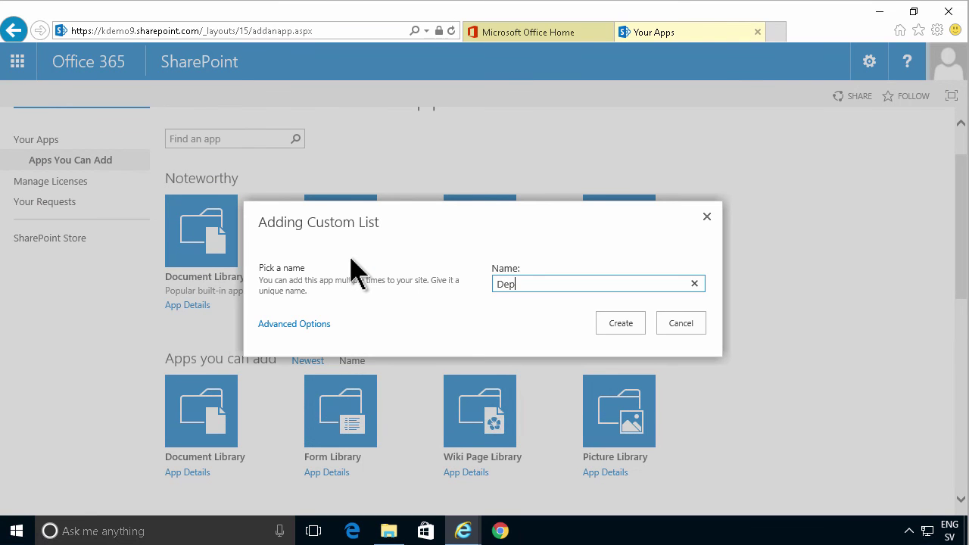
Create the custom list with the name 'Departments'
type("Departments")
left_click(619, 323)
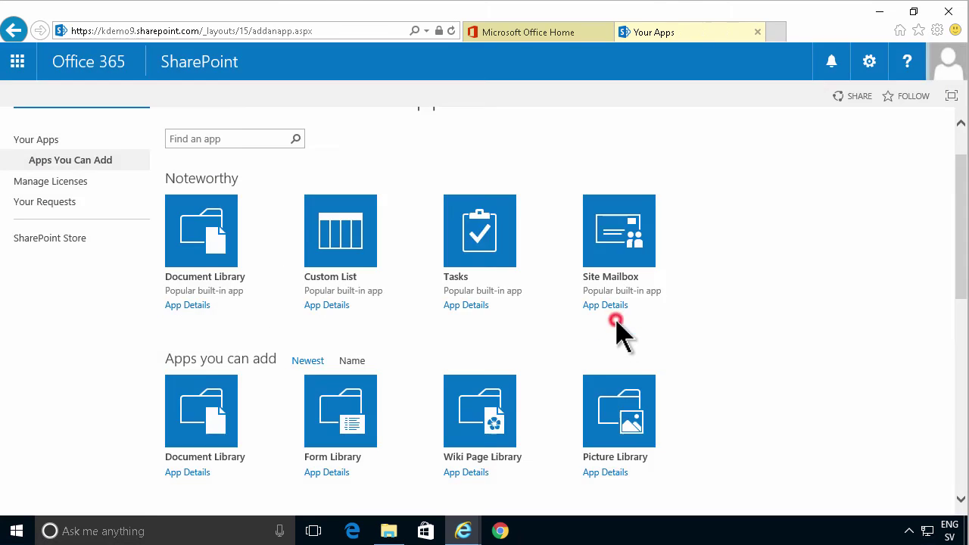
scroll(445, 392, "down", 1)
scroll(445, 392, "down", 1)
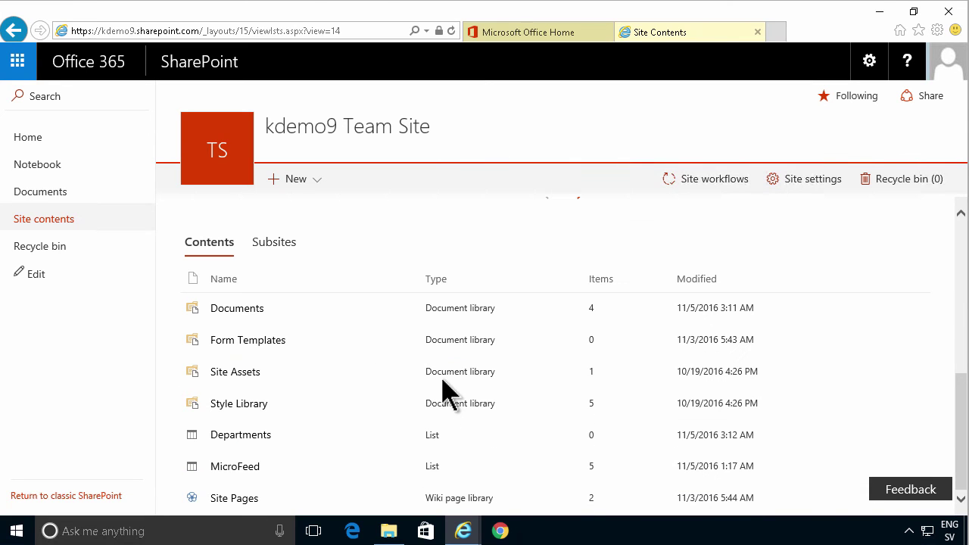
Open Departments, dismiss the welcome dialog, and save a new item titled North
left_click(252, 444)
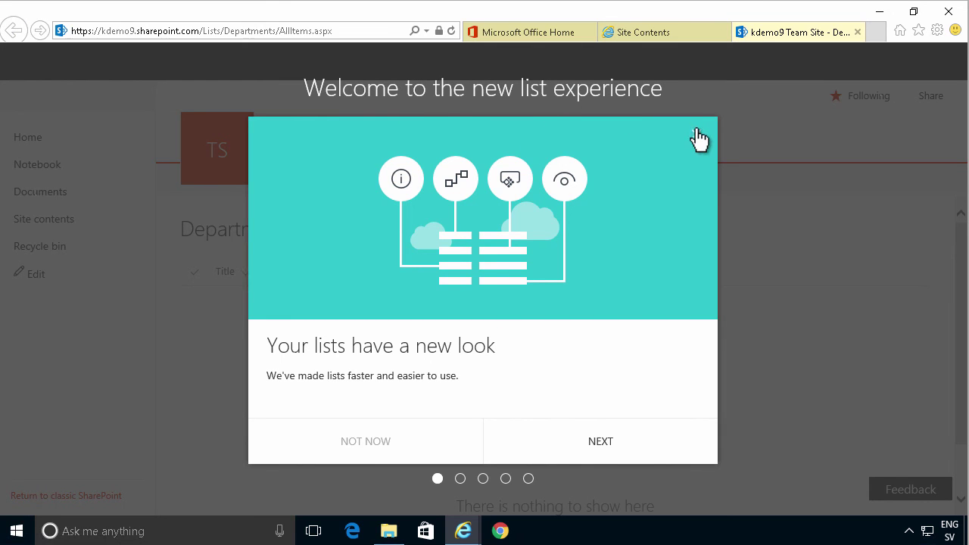
left_click(380, 448)
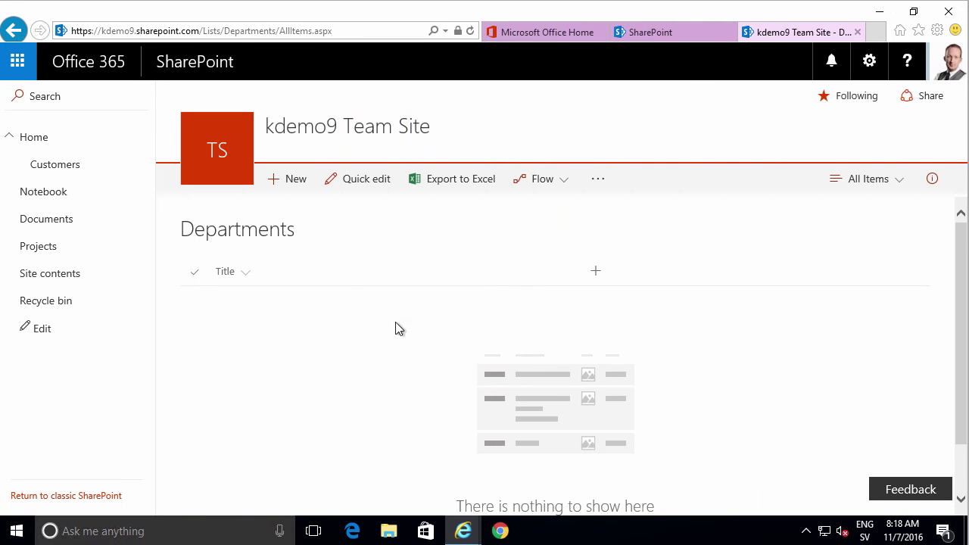
left_click(295, 180)
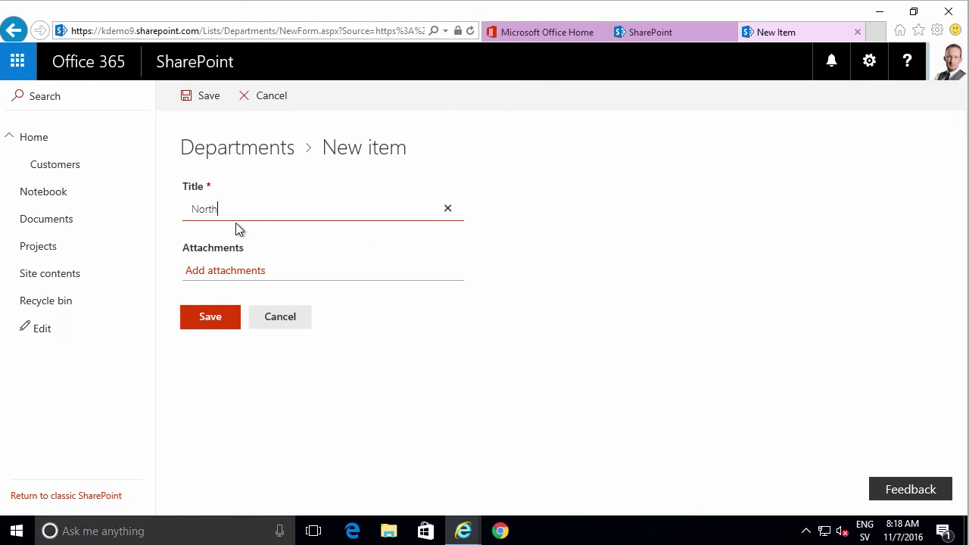
left_click(227, 316)
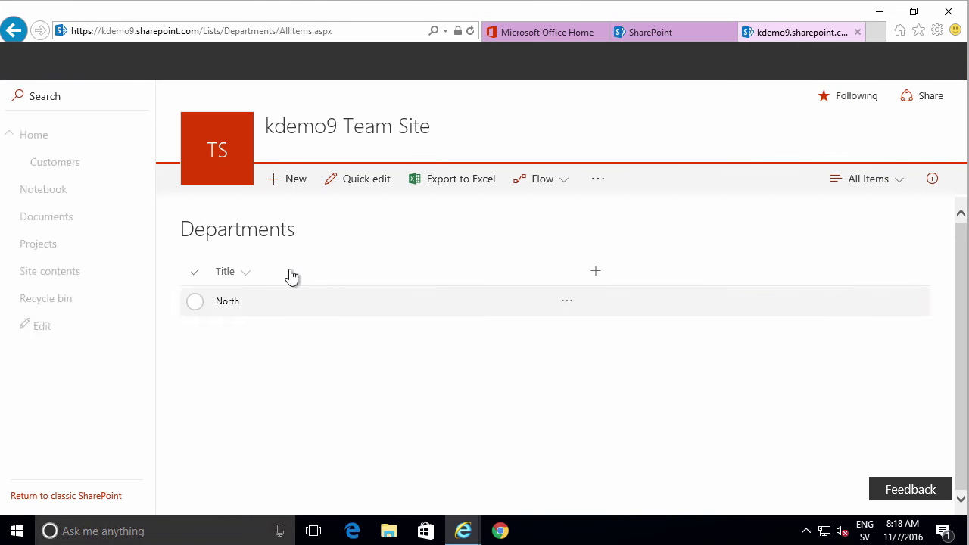
In Quick edit, enter South, West and East as new rows, then finish editing
left_click(380, 181)
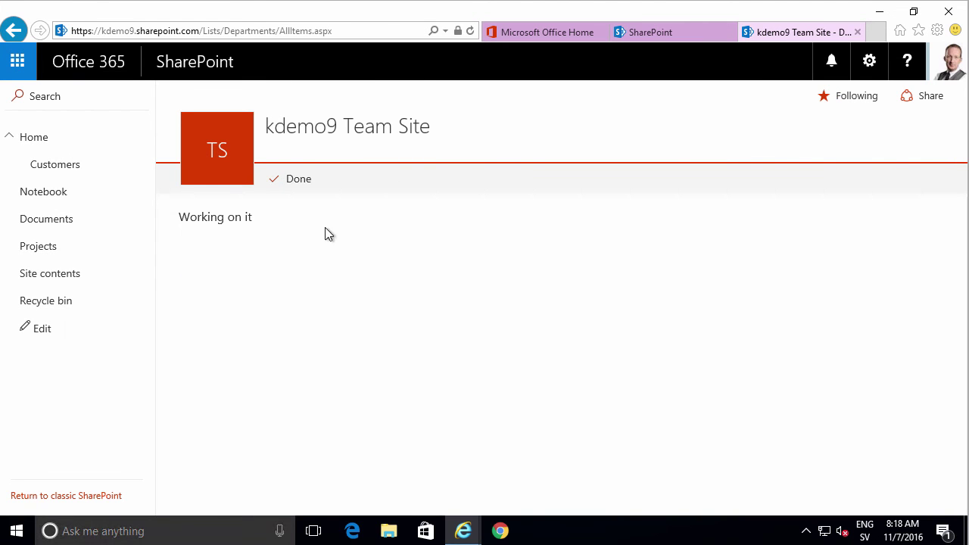
left_click(246, 288)
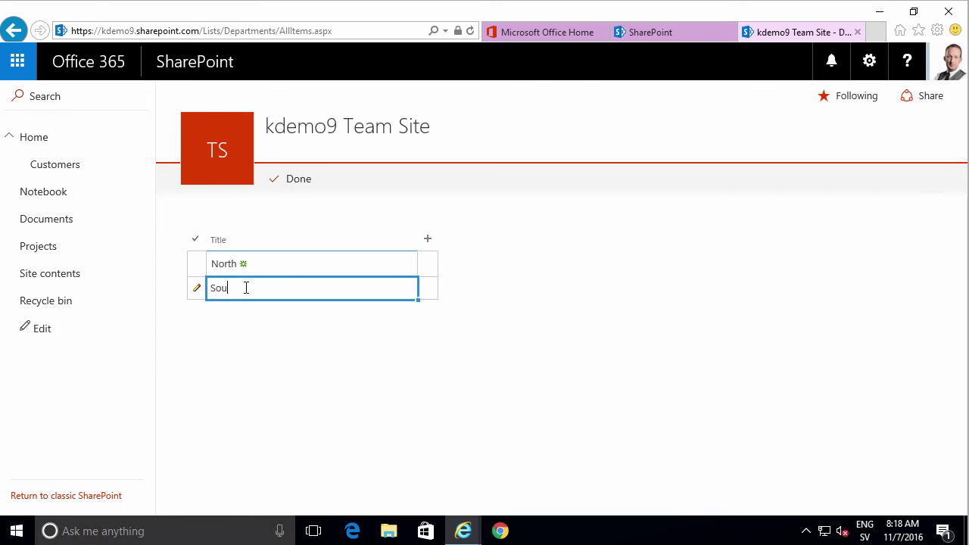
type("South")
key("Return")
type("West")
key("Return")
type("East")
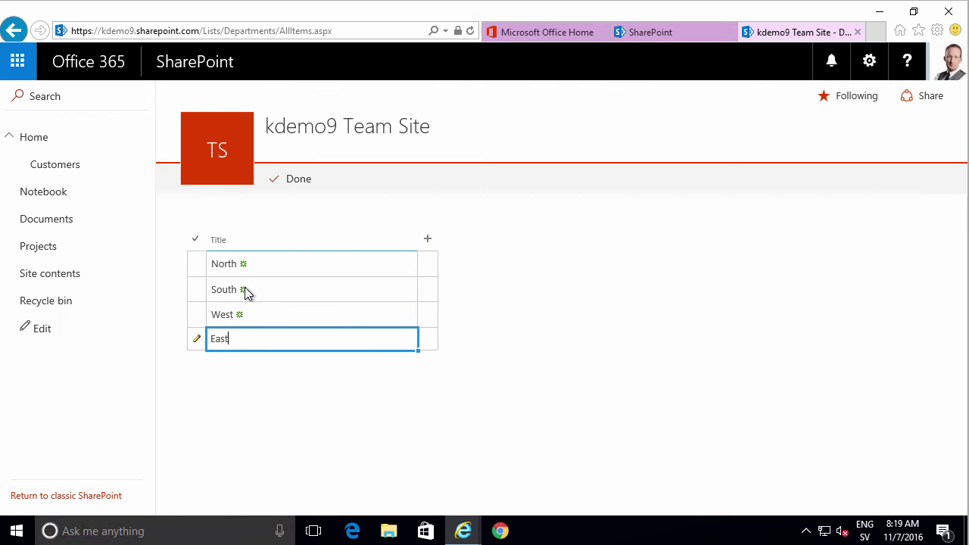
key("Return")
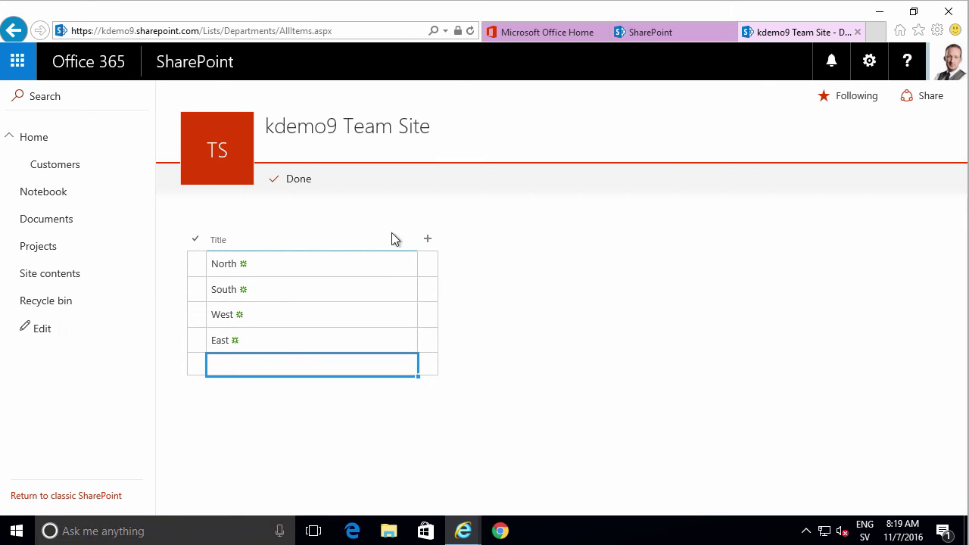
left_click(299, 180)
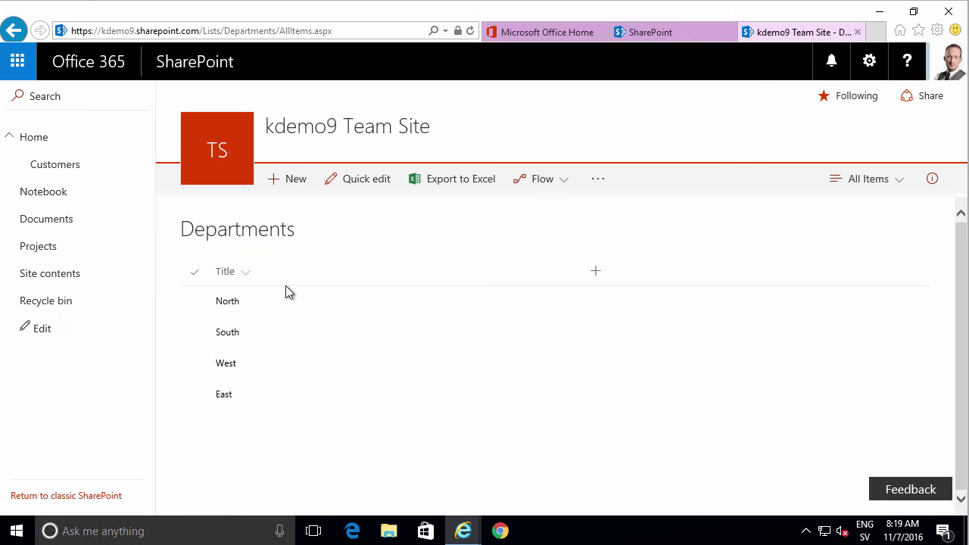